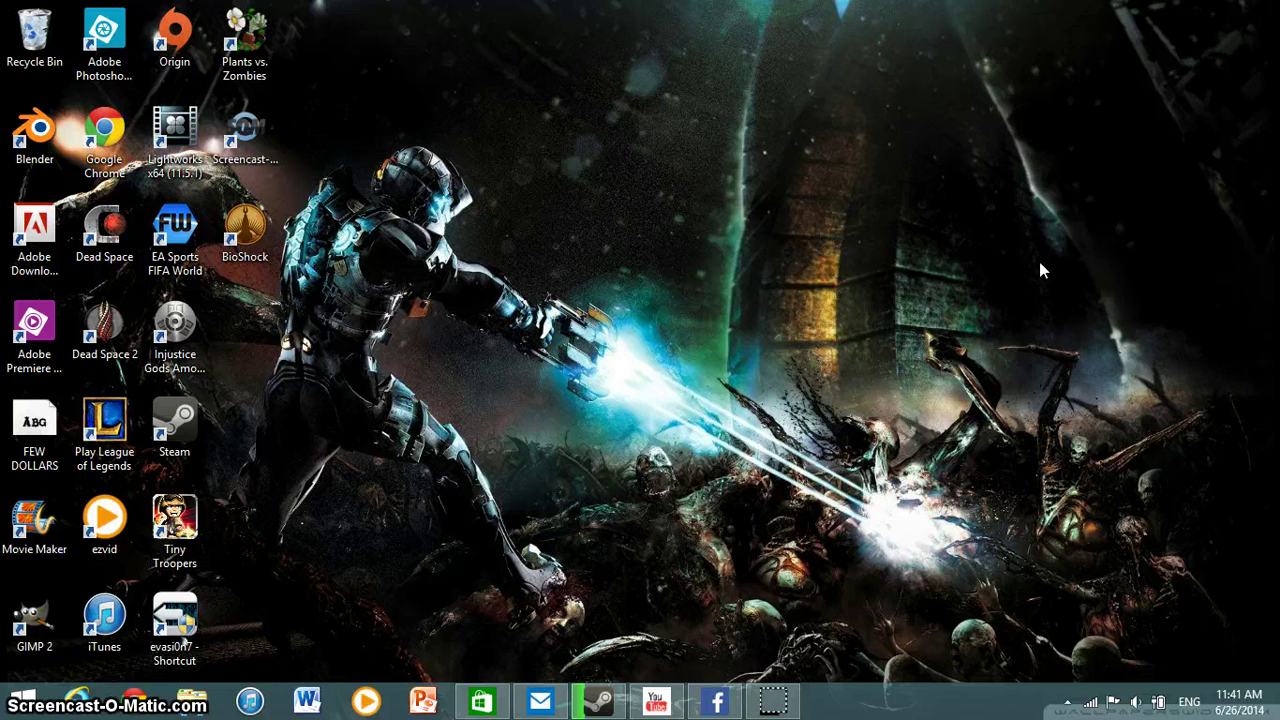
# - Search 'store' from the Start screen, open the Store app and scroll to Top free
pyautogui.click(10, 695)
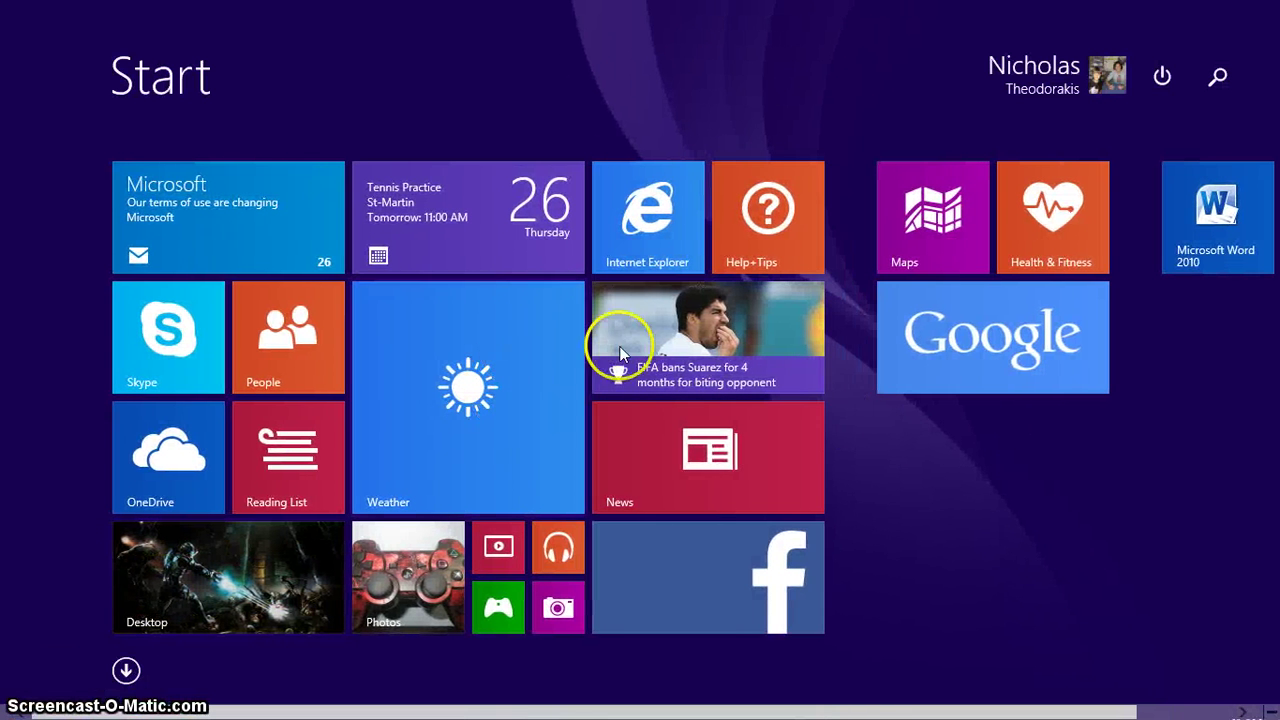
pyautogui.scroll(-1, 900, 320)
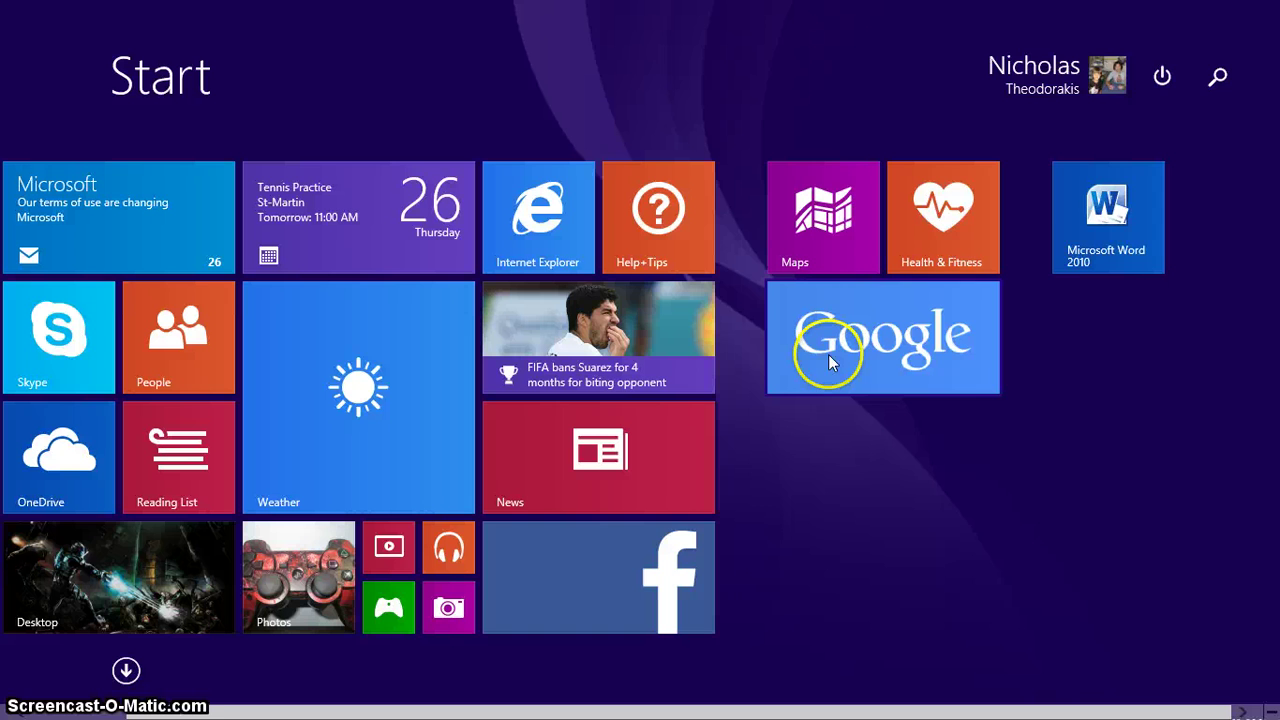
pyautogui.write('store')
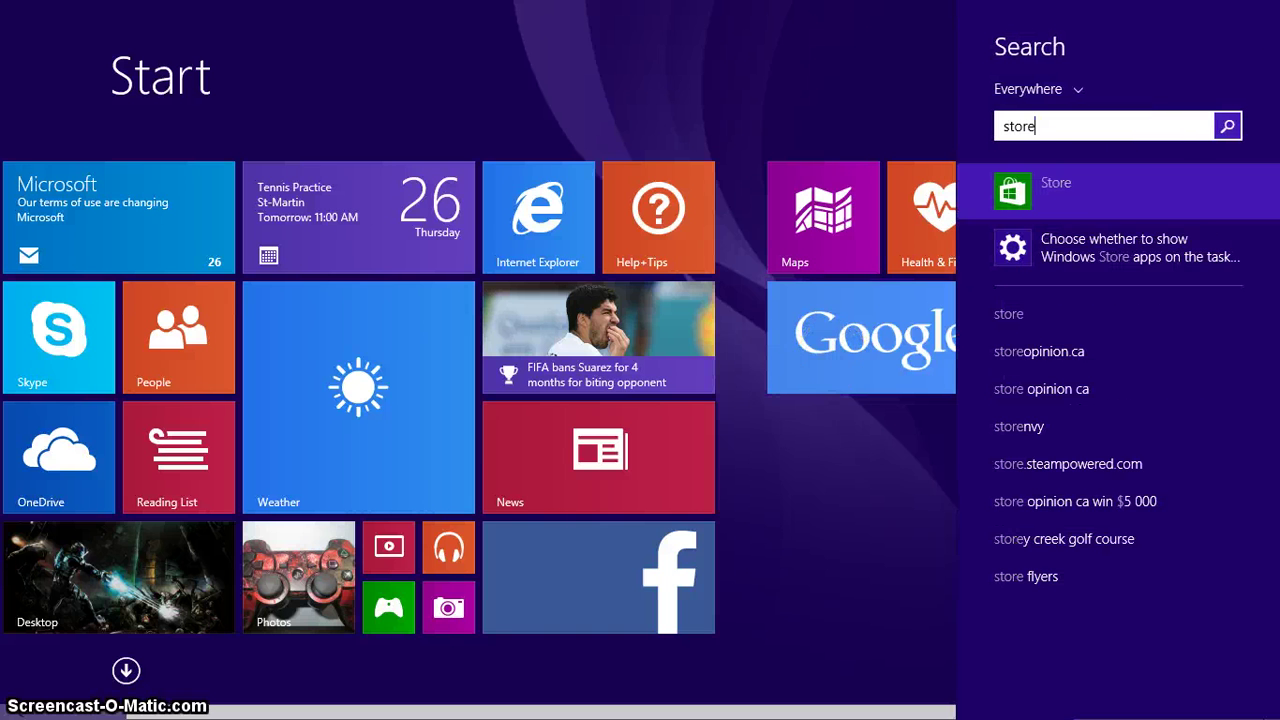
pyautogui.click(1031, 172)
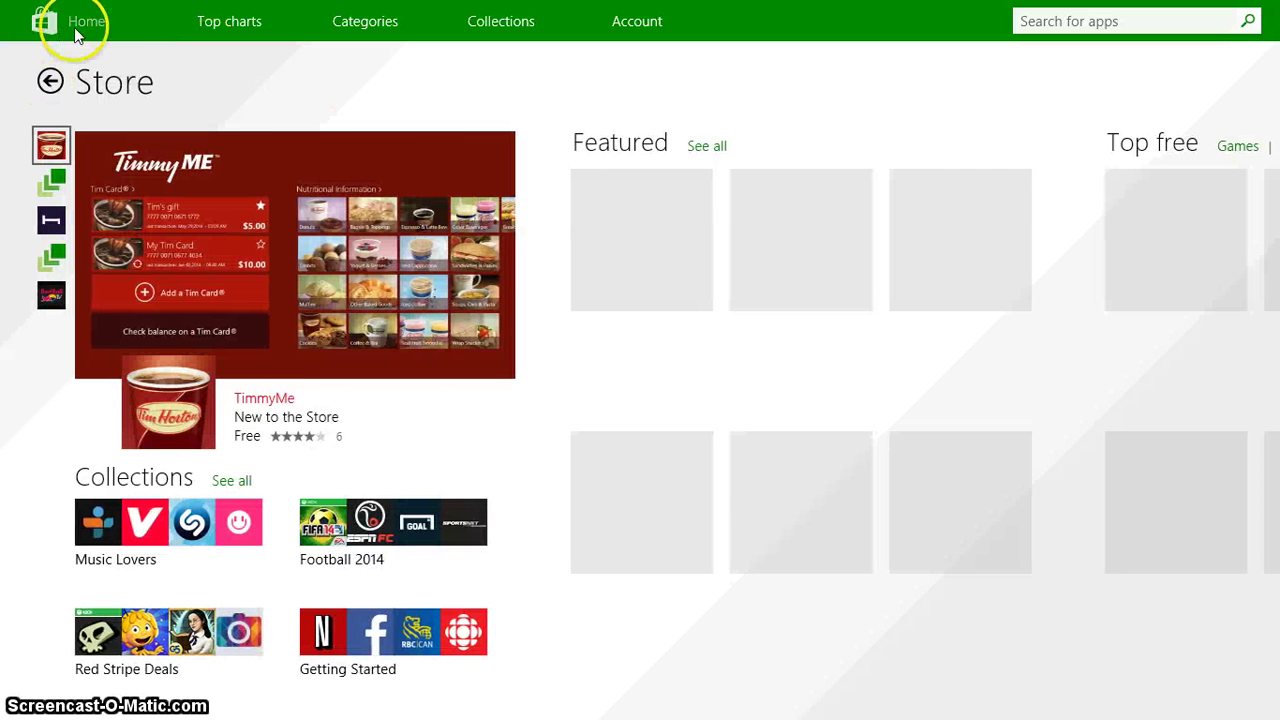
pyautogui.scroll(-5, 712, 258)
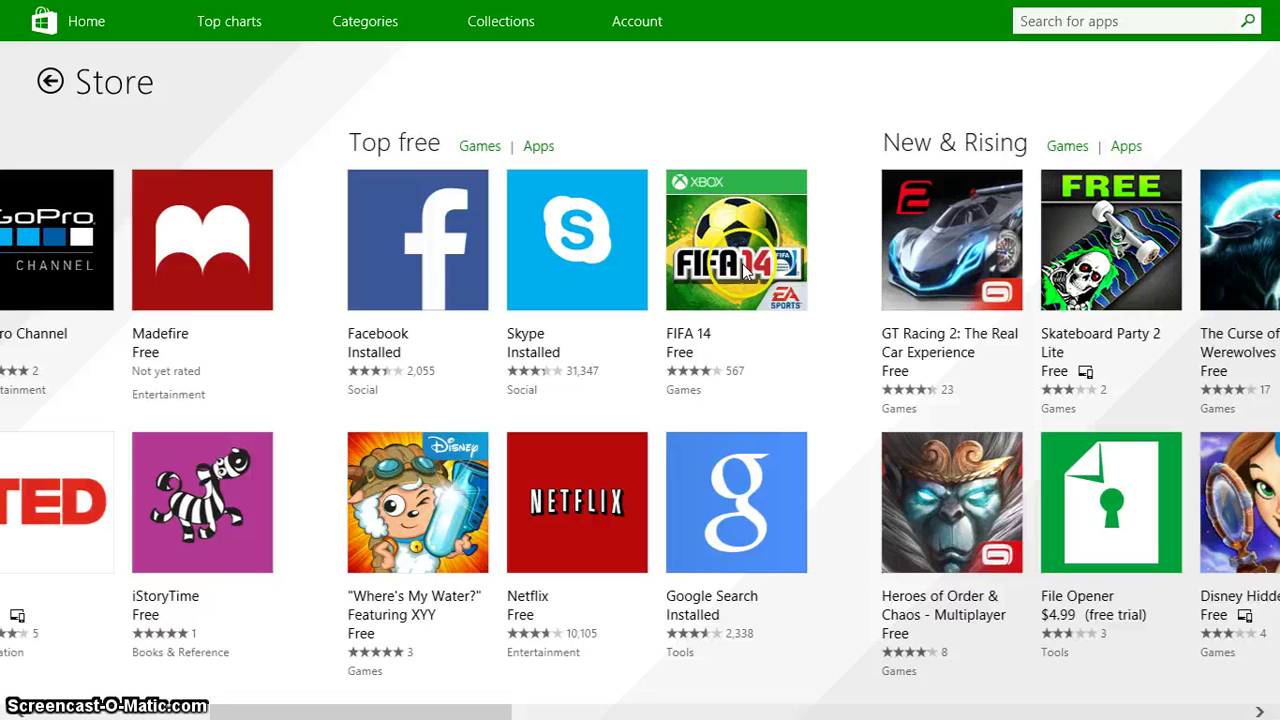
pyautogui.scroll(-2, 744, 268)
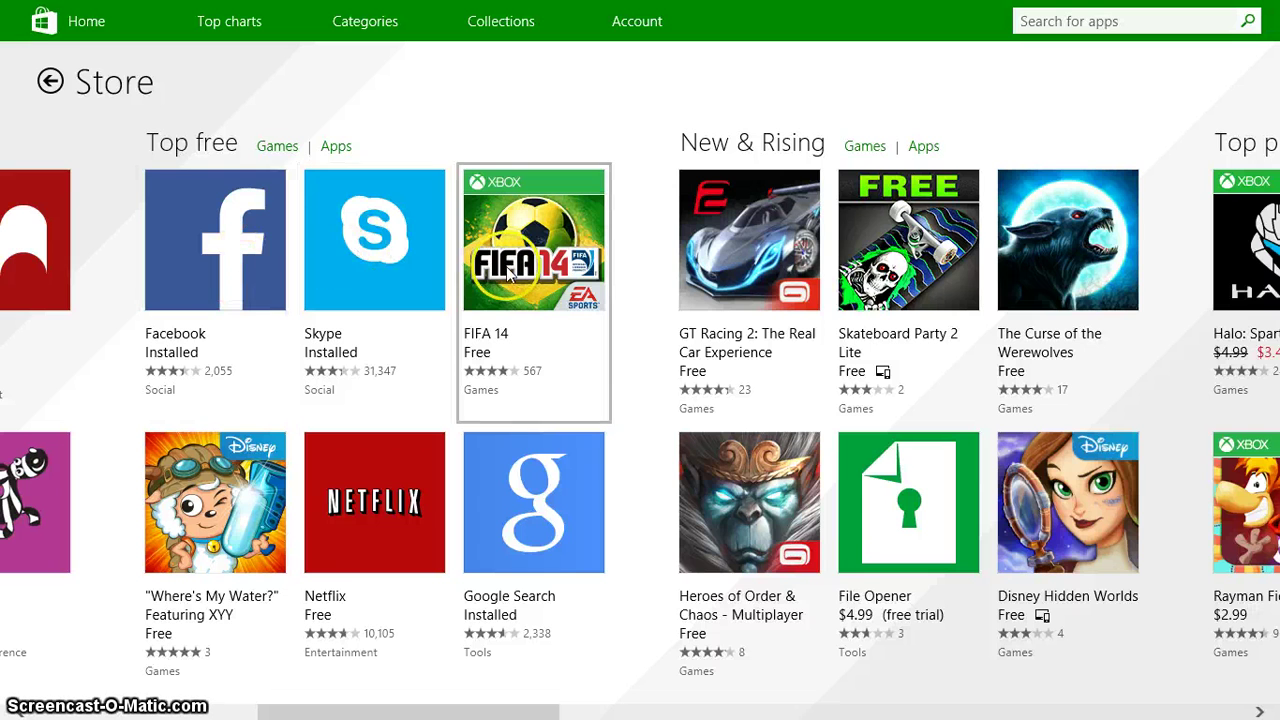
# - Open the Netflix app page and browse its screenshots and 3.7-star reviews
pyautogui.click(507, 541)
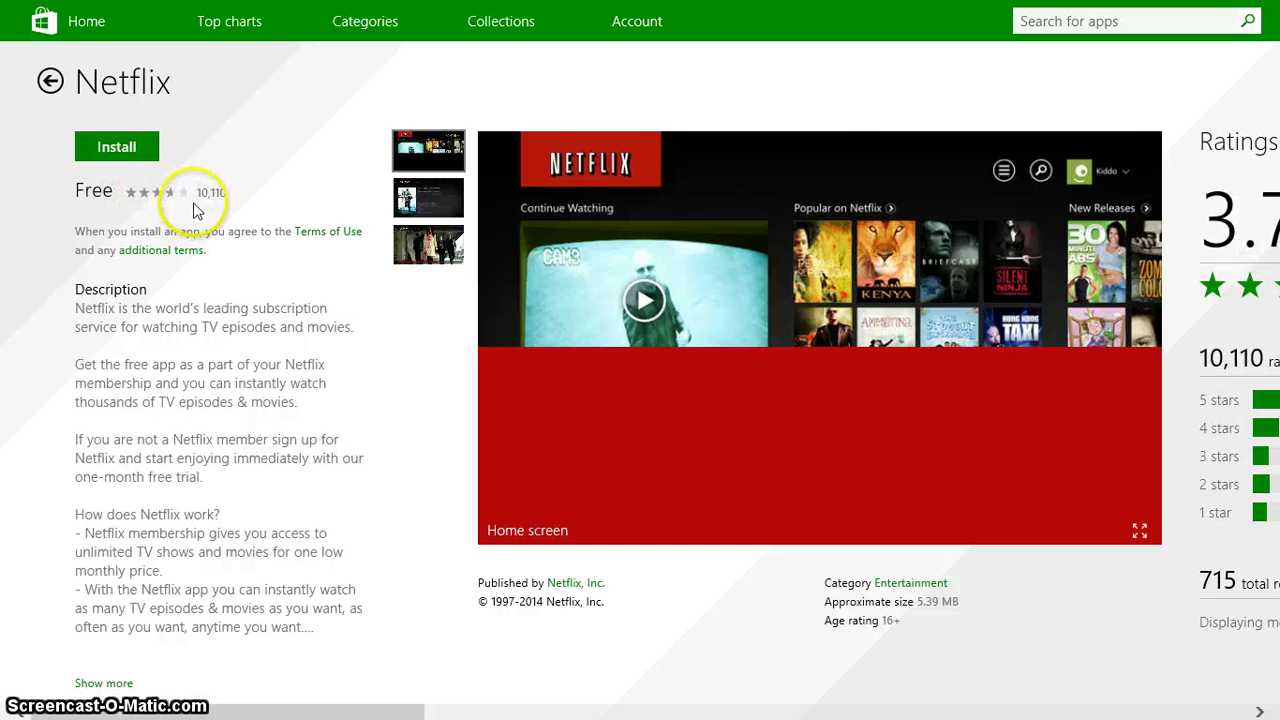
pyautogui.scroll(-1, 800, 355)
pyautogui.scroll(-1, 1090, 350)
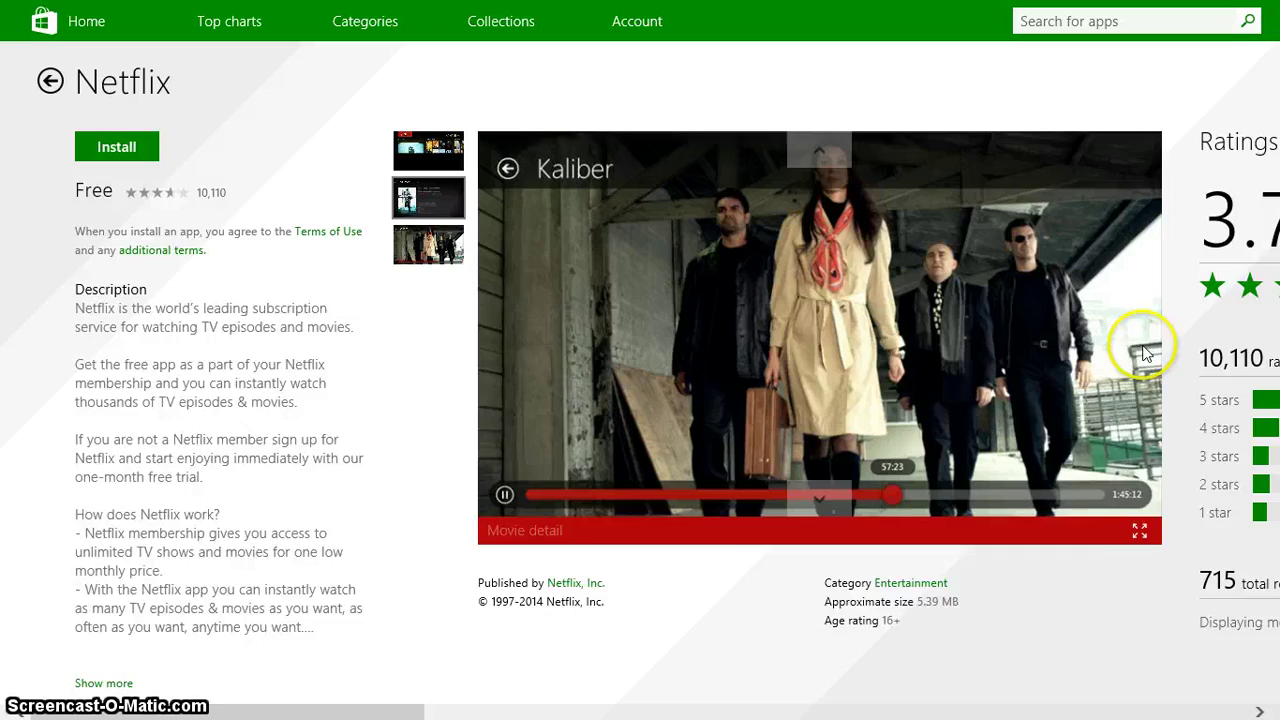
pyautogui.scroll(-3, 1210, 360)
pyautogui.scroll(-2, 1074, 394)
pyautogui.scroll(-3, 1094, 366)
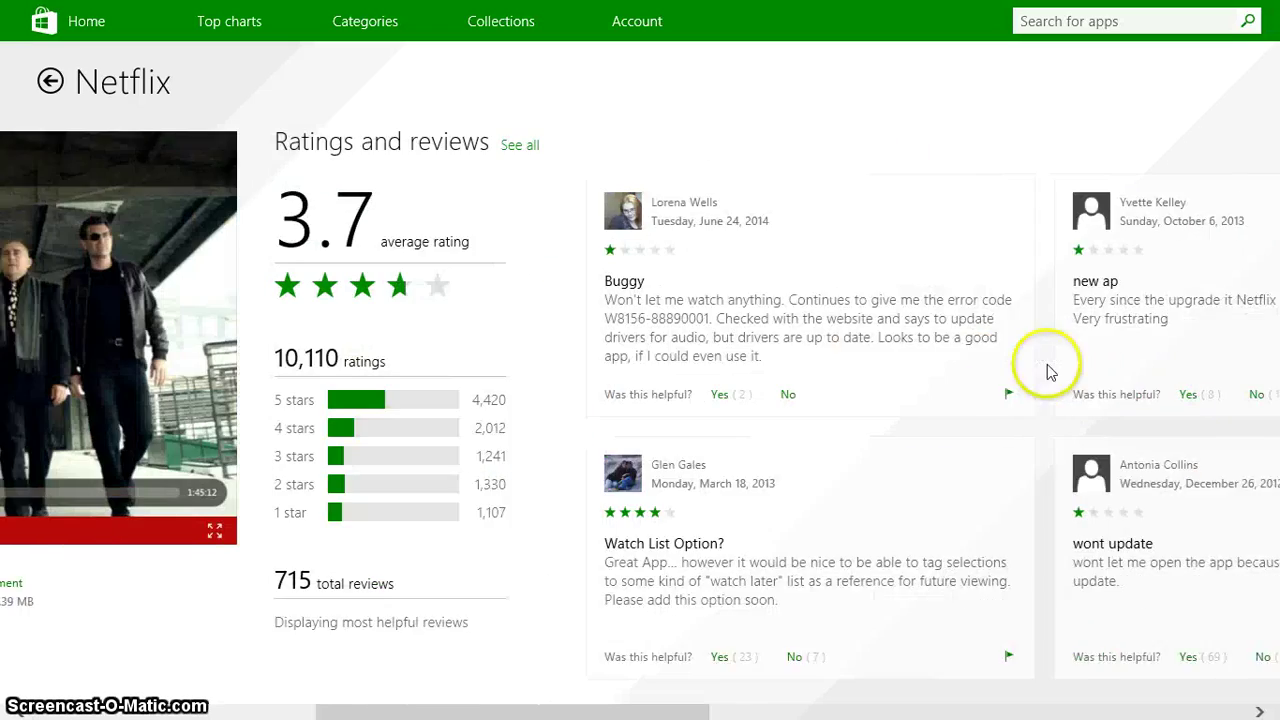
pyautogui.scroll(-2, 800, 335)
pyautogui.scroll(6, 671, 309)
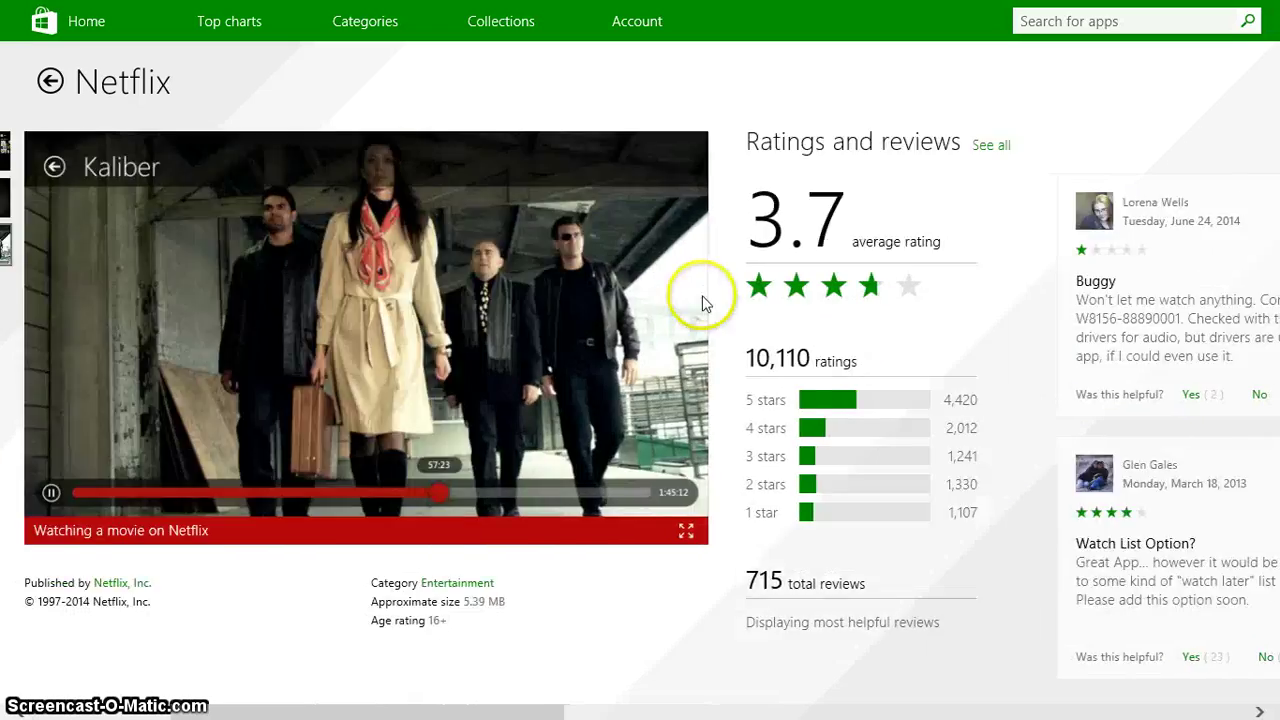
pyautogui.scroll(2, 700, 294)
pyautogui.scroll(1, 703, 298)
pyautogui.scroll(2, 71, 243)
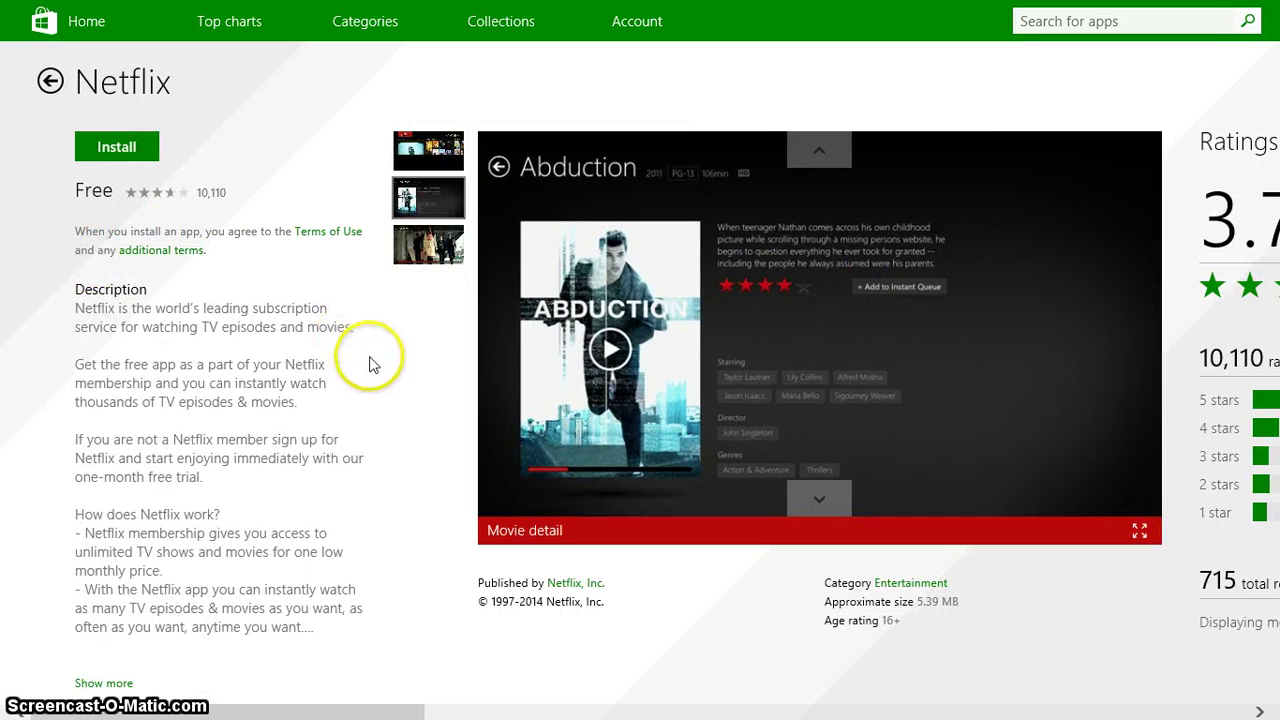
# - Recheck the Netflix page details and start installing the free app
pyautogui.scroll(-1, 380, 360)
pyautogui.scroll(-1, 389, 367)
pyautogui.scroll(1, 300, 340)
pyautogui.scroll(4, 60, 315)
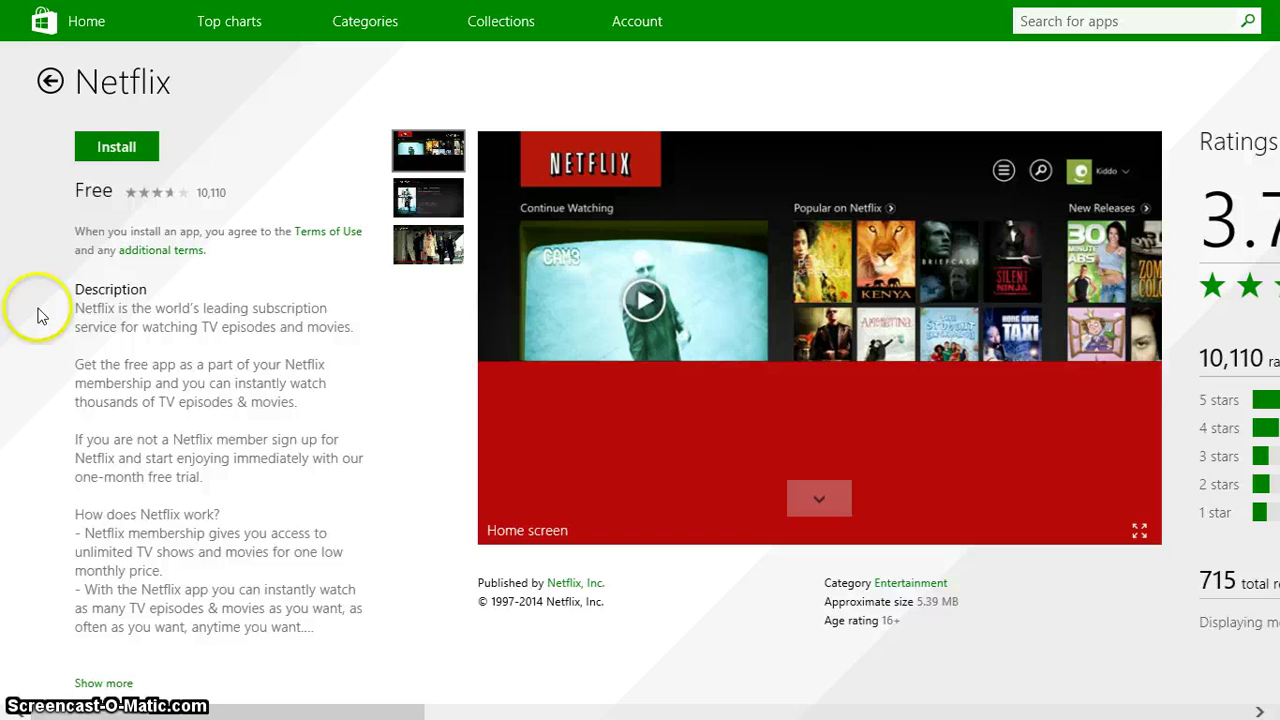
pyautogui.click(100, 143)
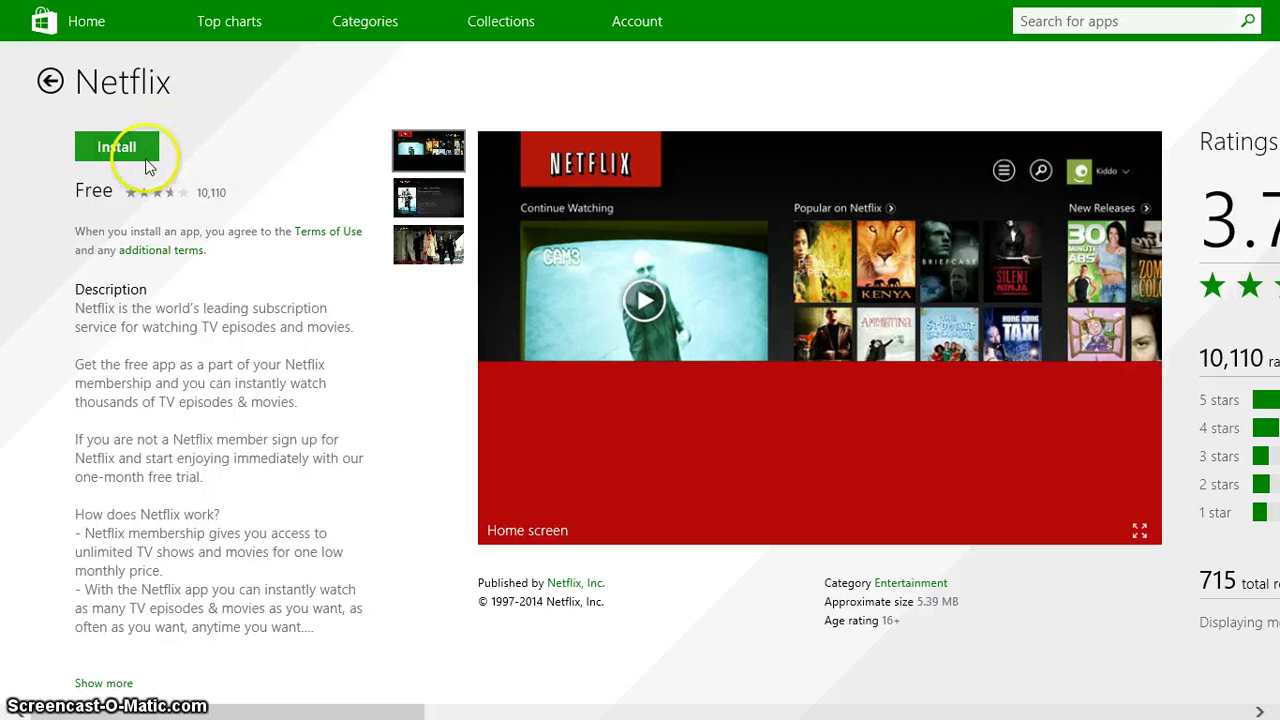
# - Confirm the Netflix install, return to the Store home page, then go to the Start screen
pyautogui.click(115, 147)
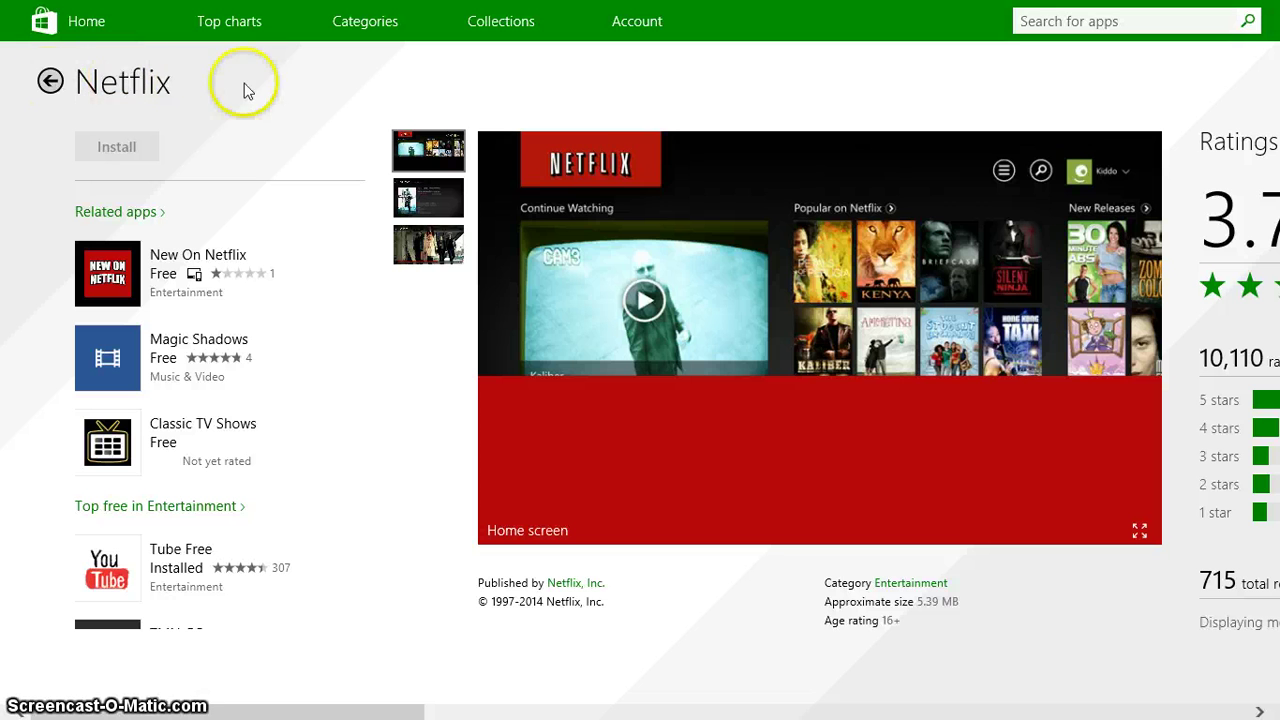
pyautogui.click(52, 82)
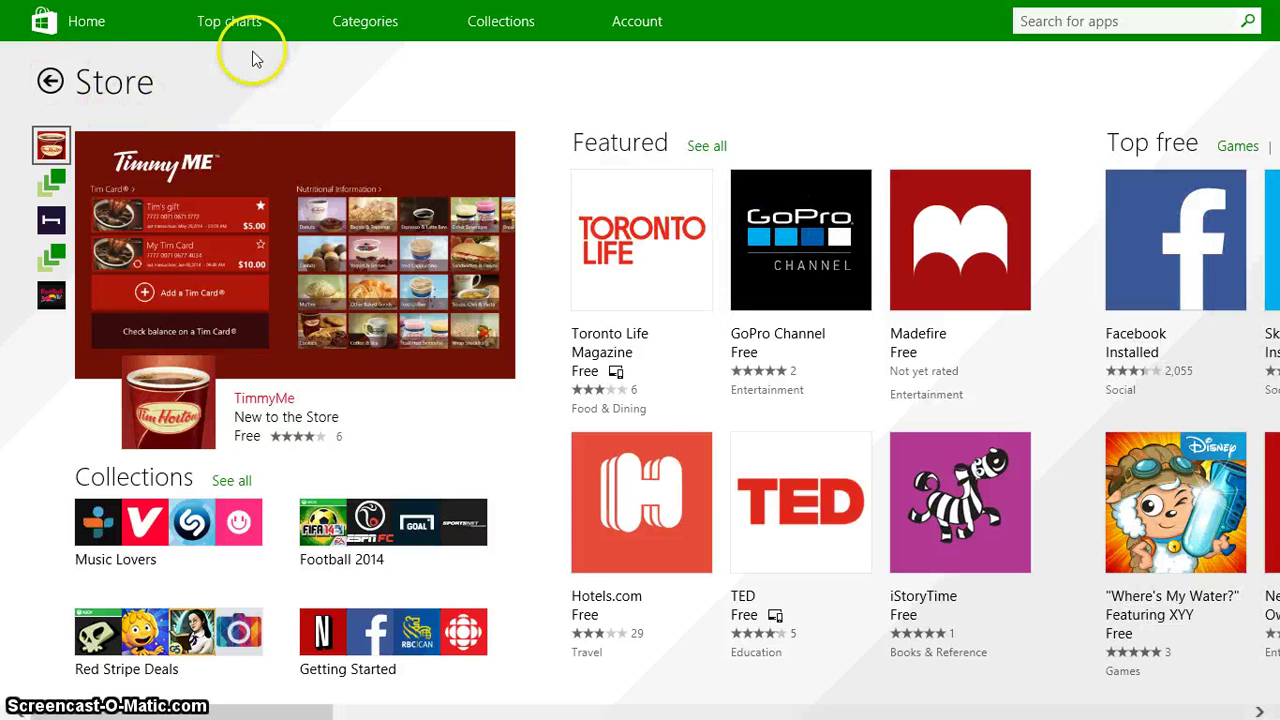
pyautogui.click(78, 22)
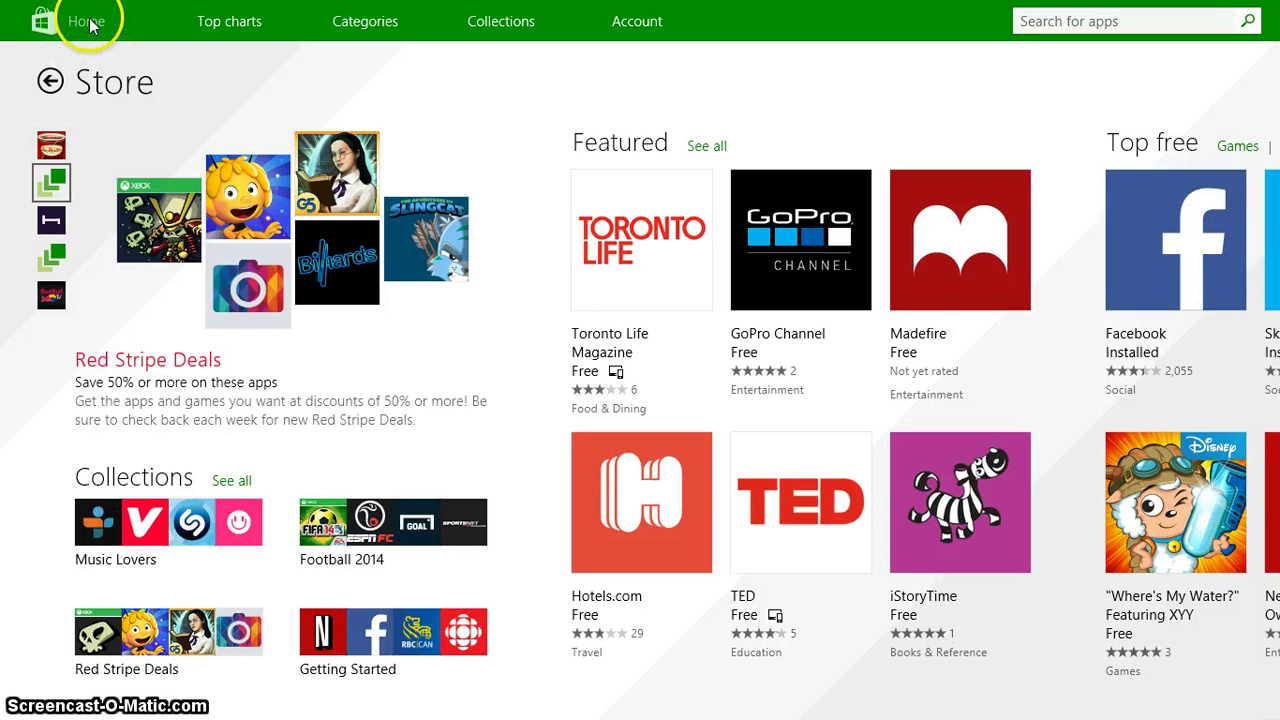
pyautogui.scroll(-5, 700, 249)
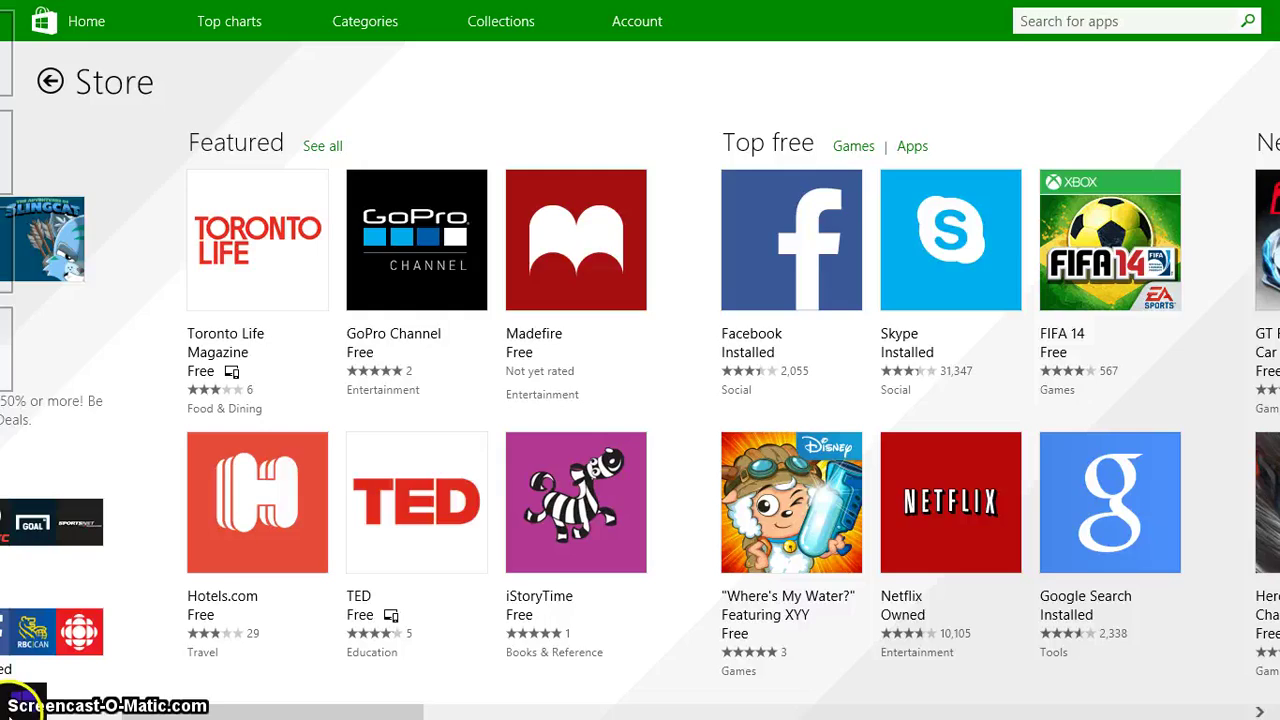
pyautogui.click(22, 700)
# - Search 'st' from the Start screen and reopen the Store, where the Netflix installed notice appears
pyautogui.scroll(-2, 926, 482)
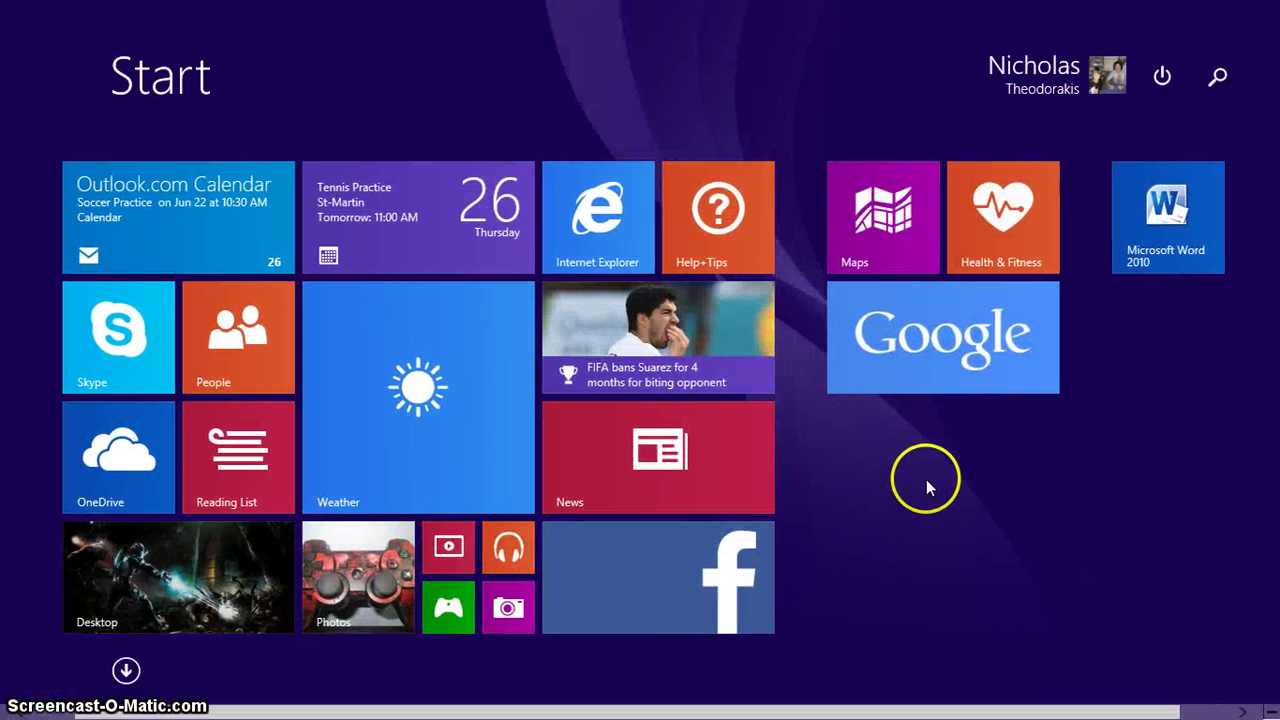
pyautogui.scroll(2, 926, 479)
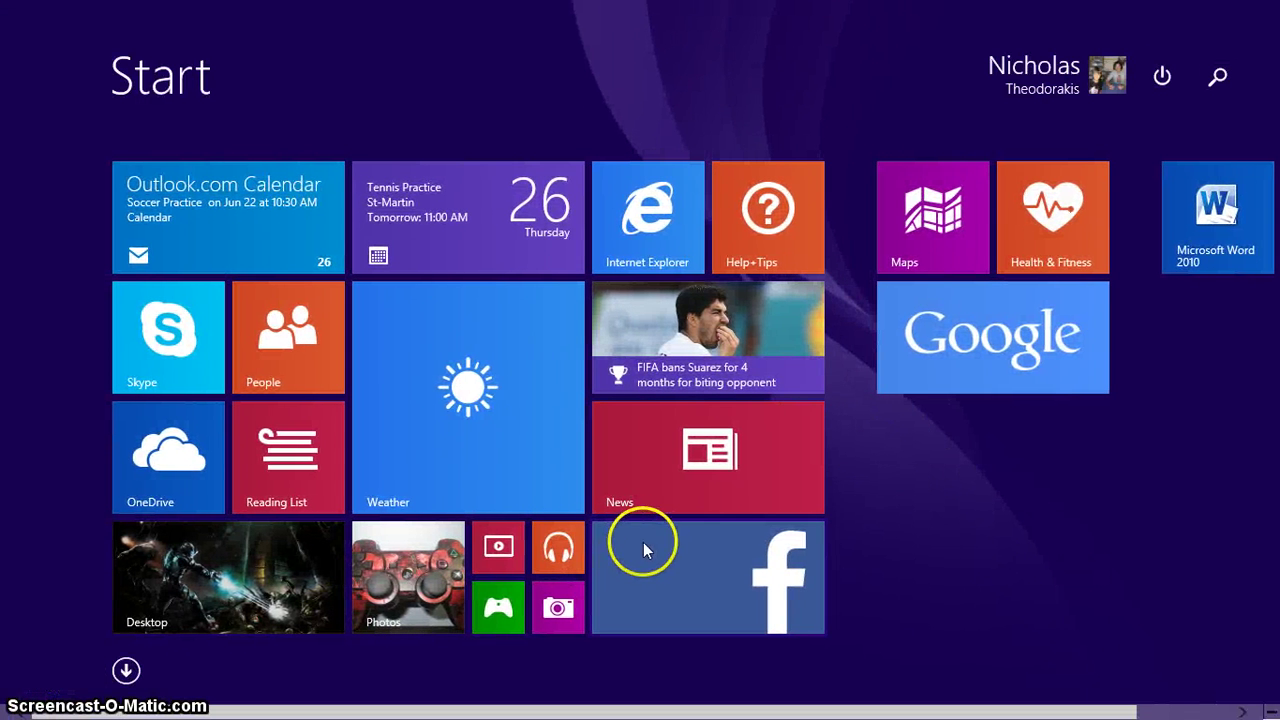
pyautogui.write('steam')
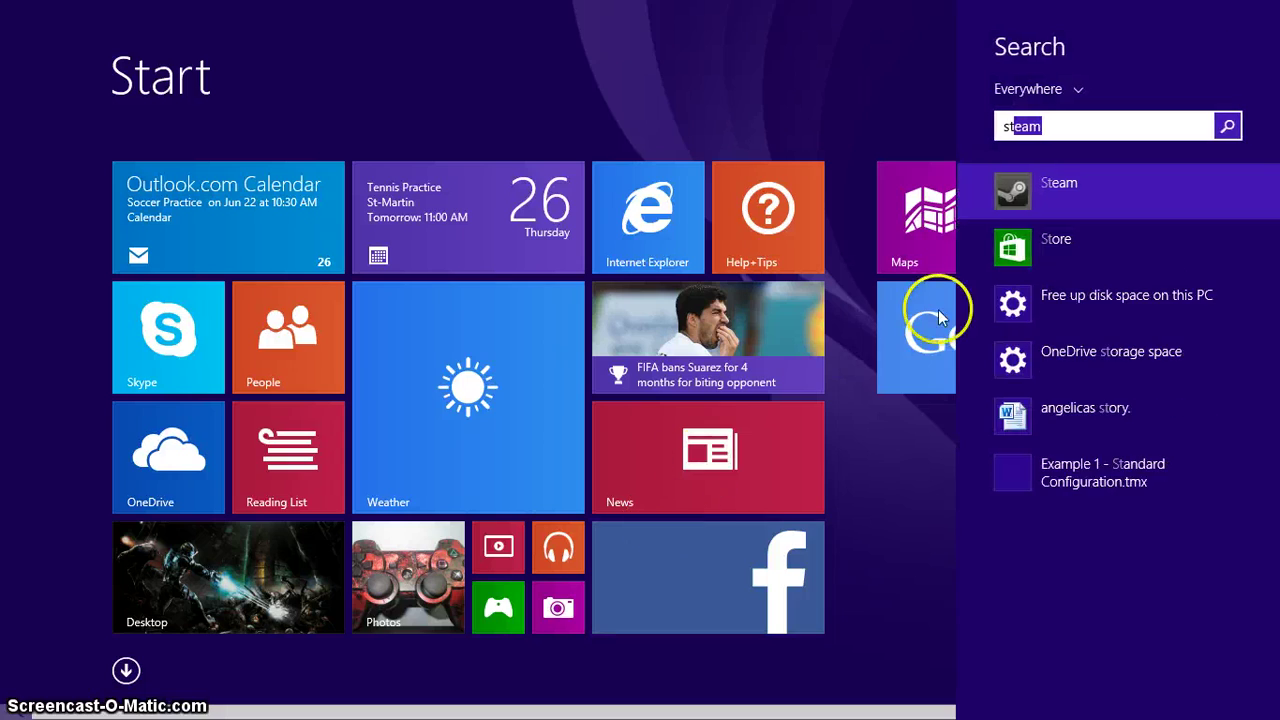
pyautogui.click(1014, 245)
pyautogui.scroll(-3, 1100, 175)
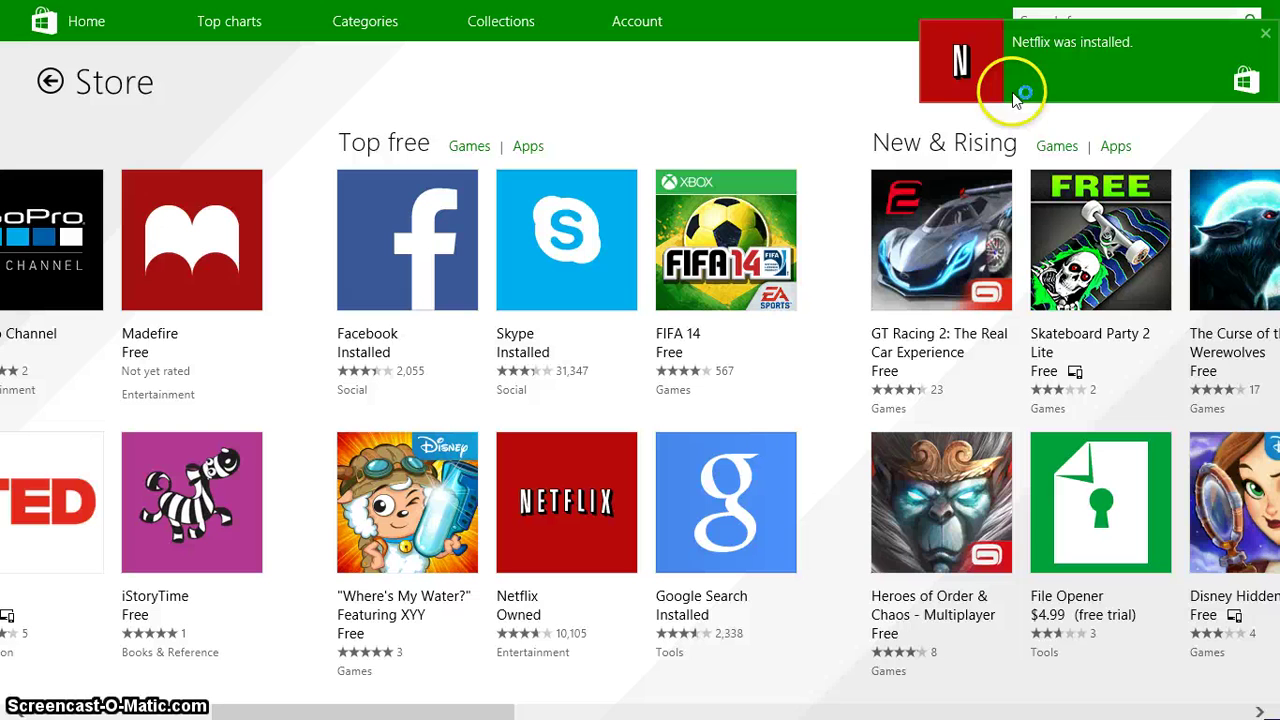
pyautogui.moveTo(1090, 62)
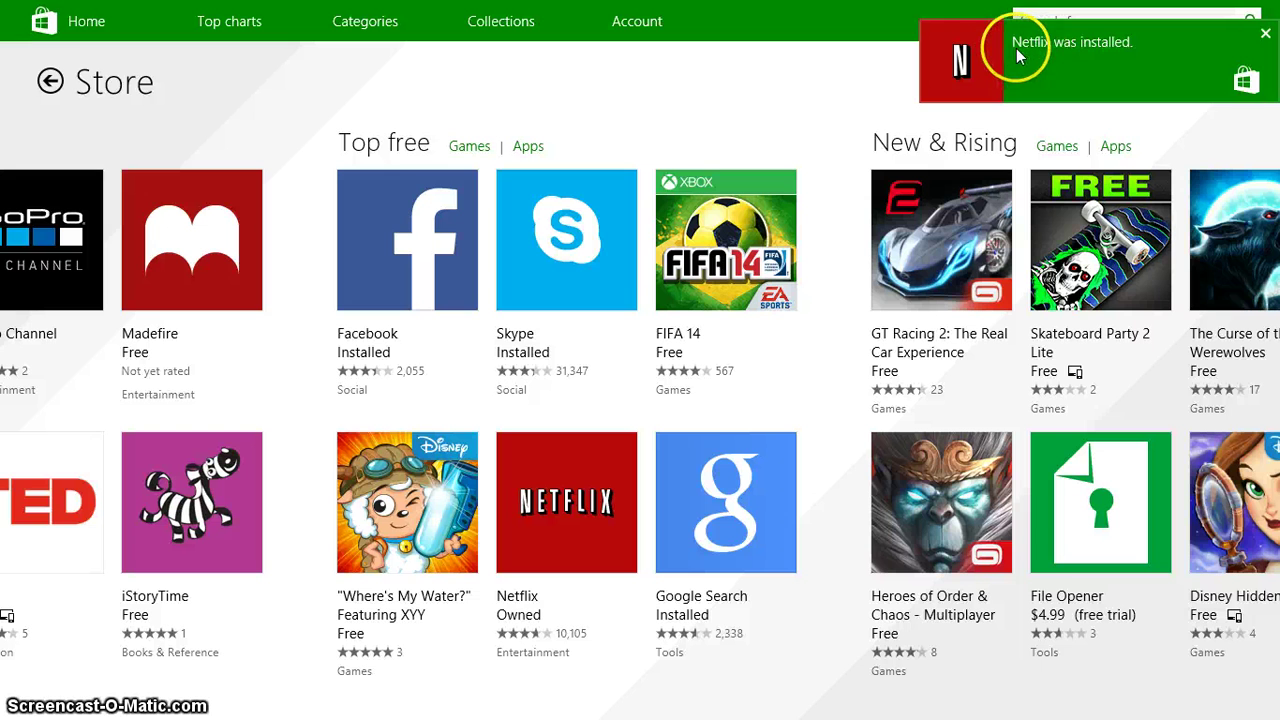
# - Launch Netflix from its installed notification and return to the Start screen
pyautogui.click(1090, 64)
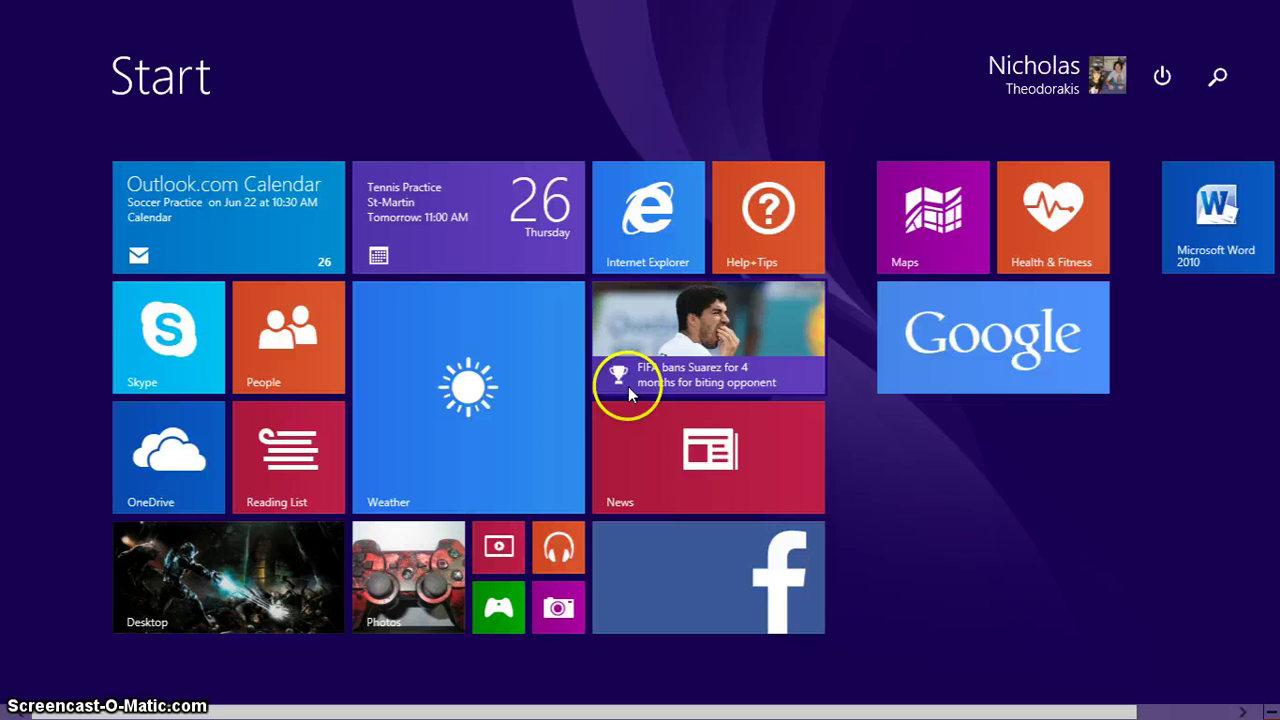
pyautogui.scroll(-1, 668, 362)
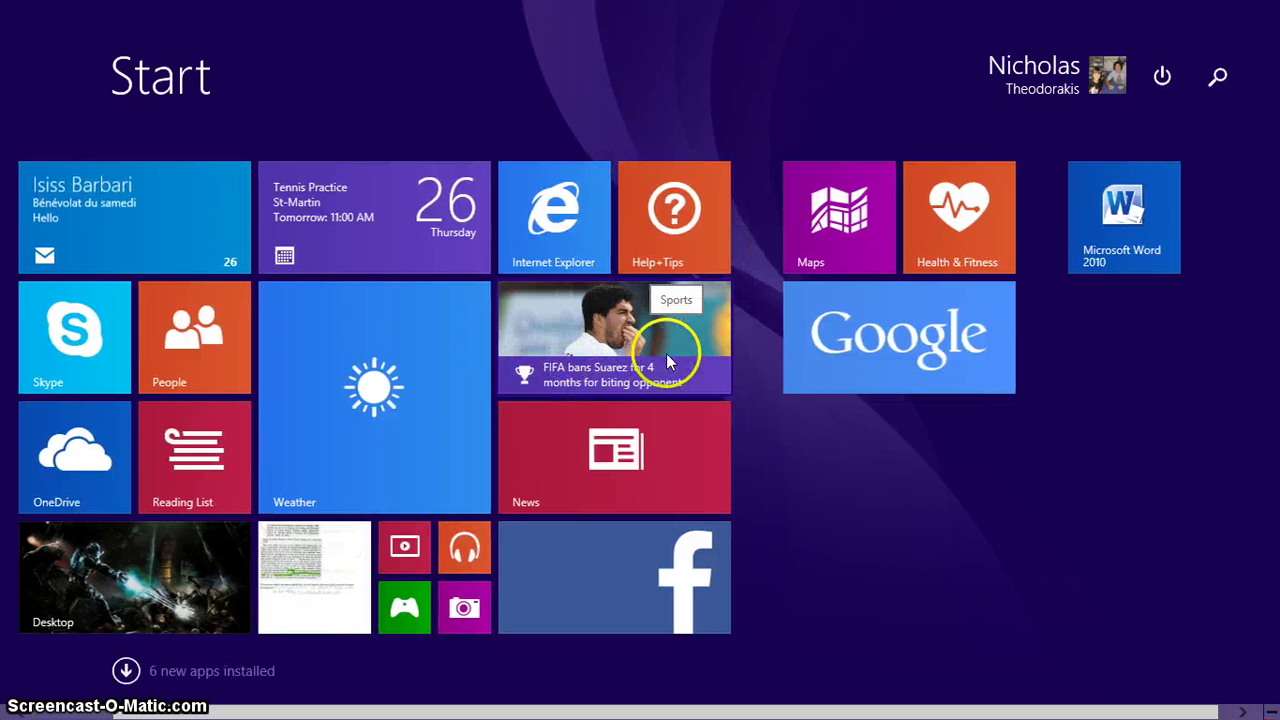
pyautogui.scroll(-1, 730, 366)
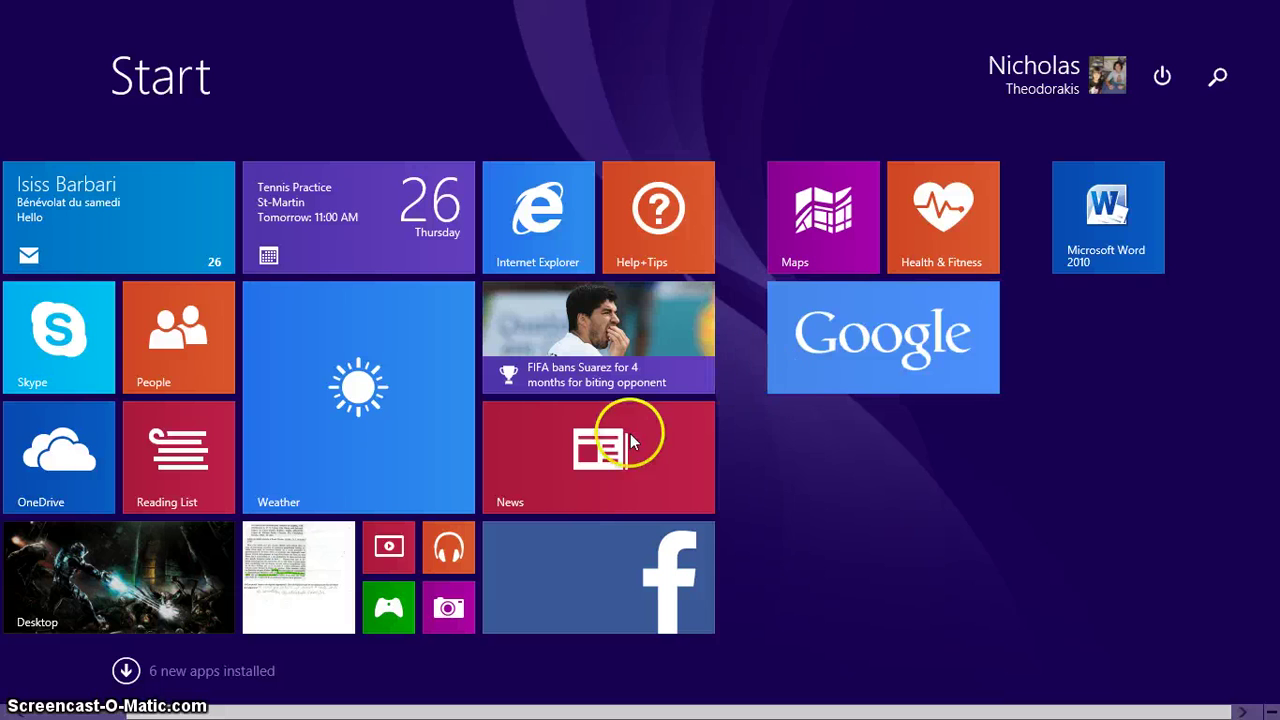
# - Find Netflix in the Apps by name list and pin it to Start
pyautogui.click(127, 670)
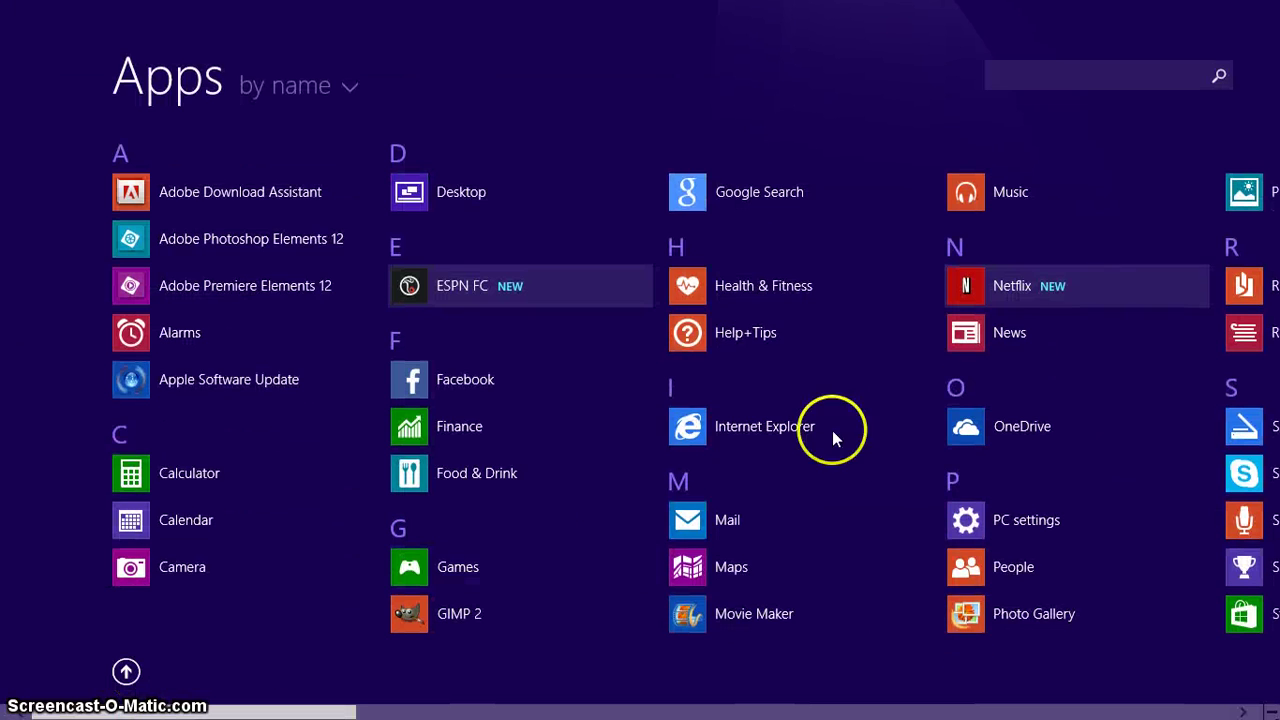
pyautogui.scroll(-3, 980, 297)
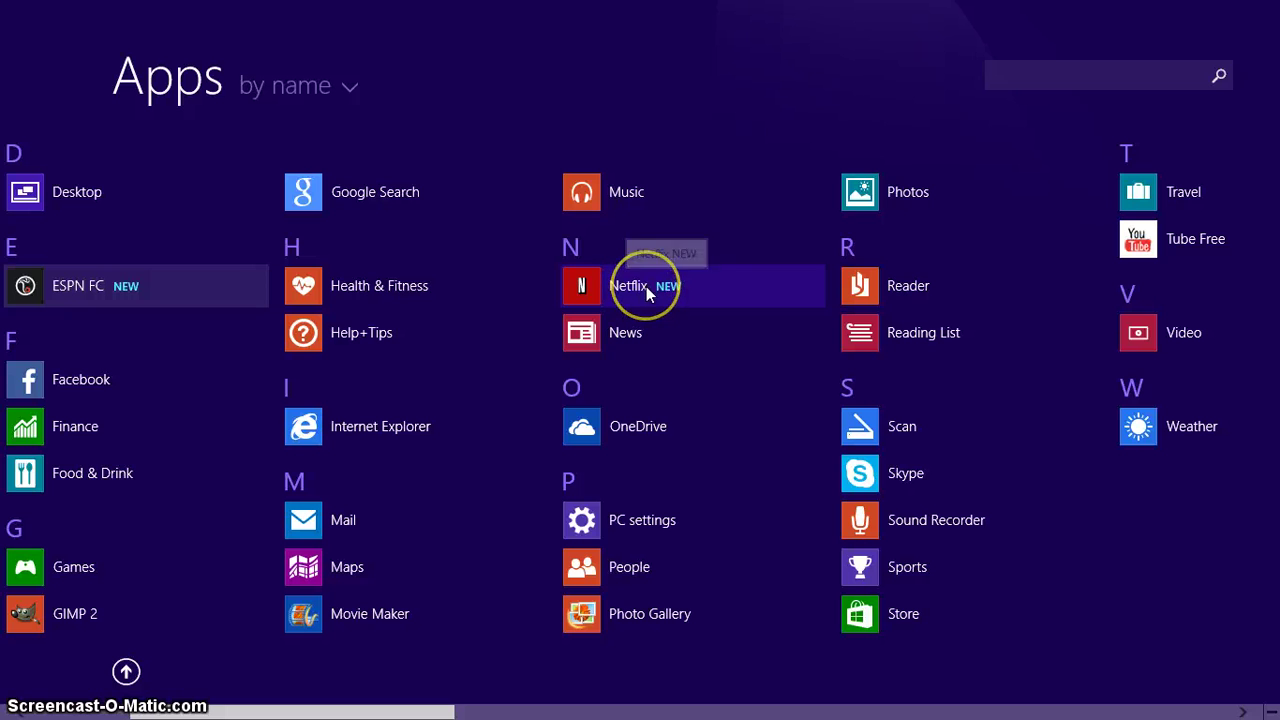
pyautogui.rightClick(646, 286)
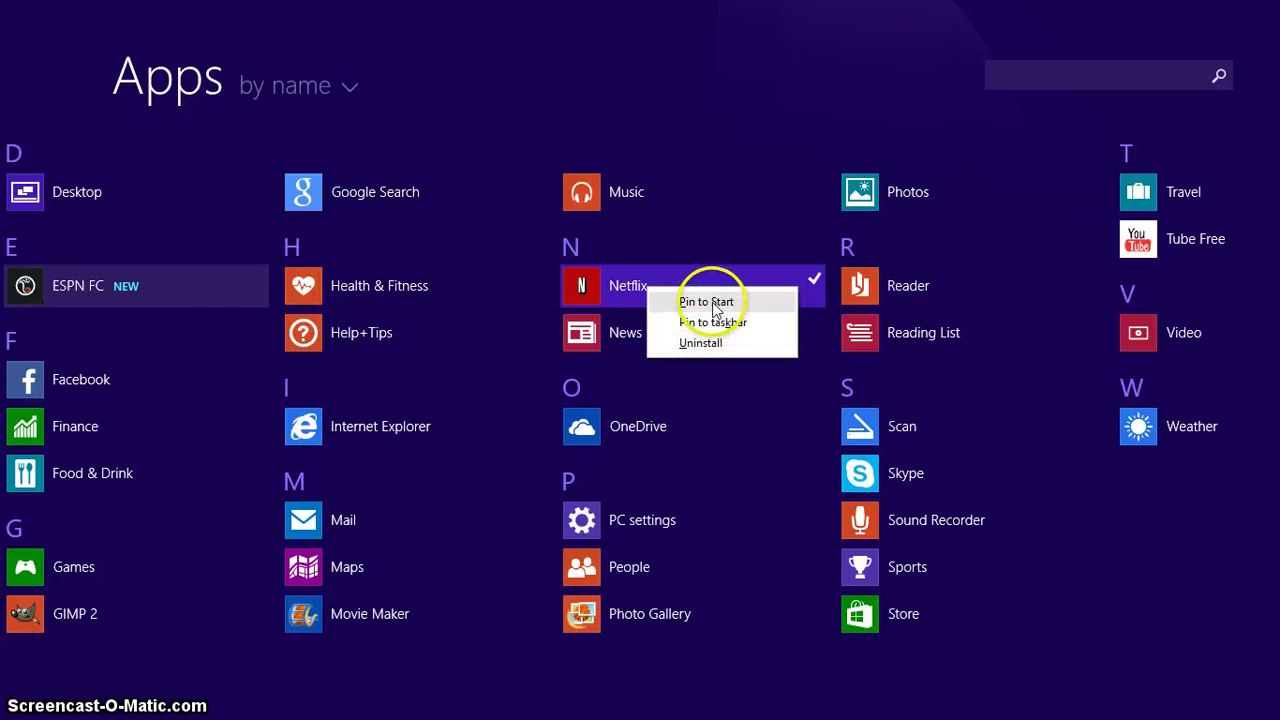
pyautogui.click(713, 303)
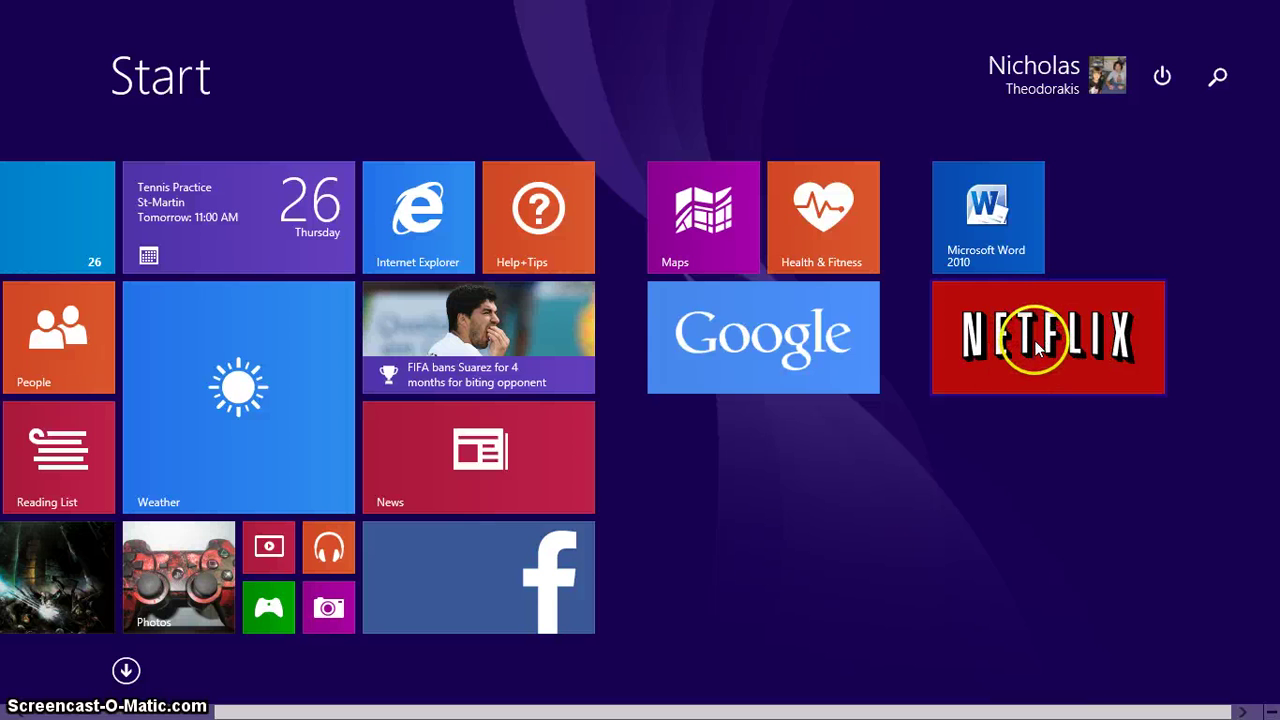
# - Place the Netflix tile beside Help+Tips, test-launch it, then switch to the desktop
pyautogui.moveTo(1037, 342)
pyautogui.mouseDown()
pyautogui.moveTo(971, 408)
pyautogui.moveTo(697, 466)
pyautogui.moveTo(606, 528)
pyautogui.moveTo(786, 417)
pyautogui.moveTo(729, 224)
pyautogui.mouseUp()
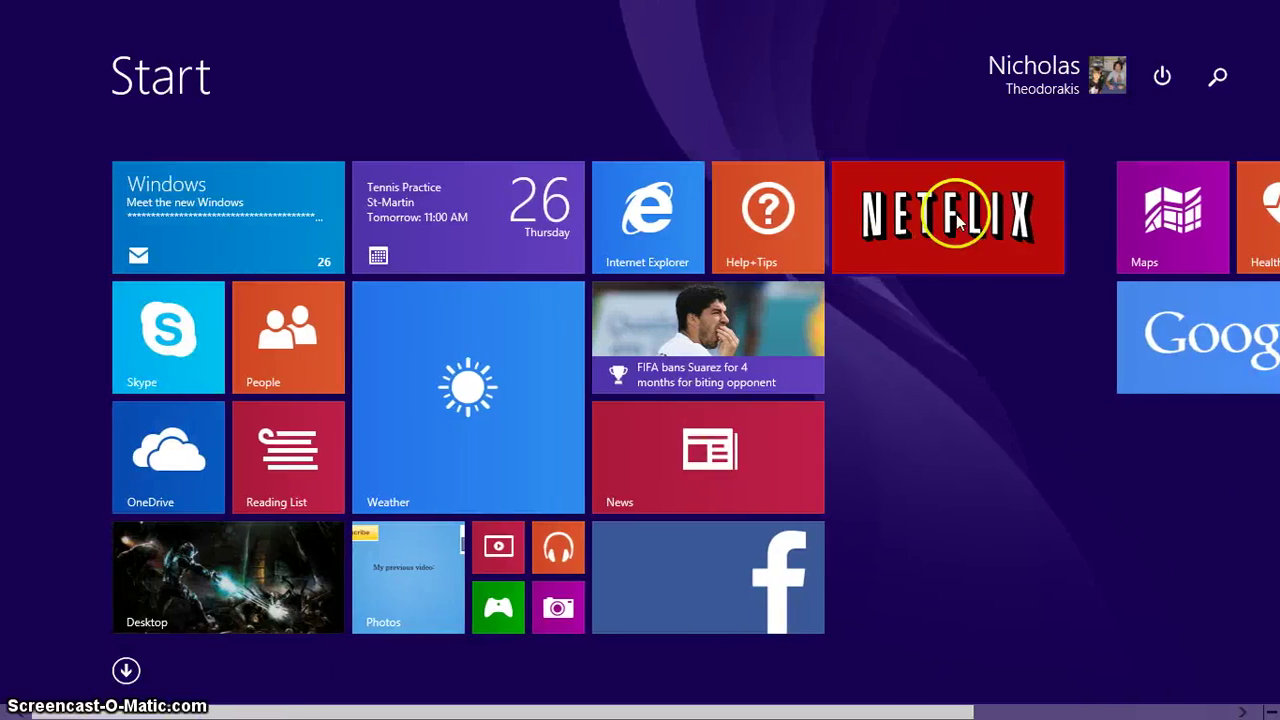
pyautogui.click(956, 212)
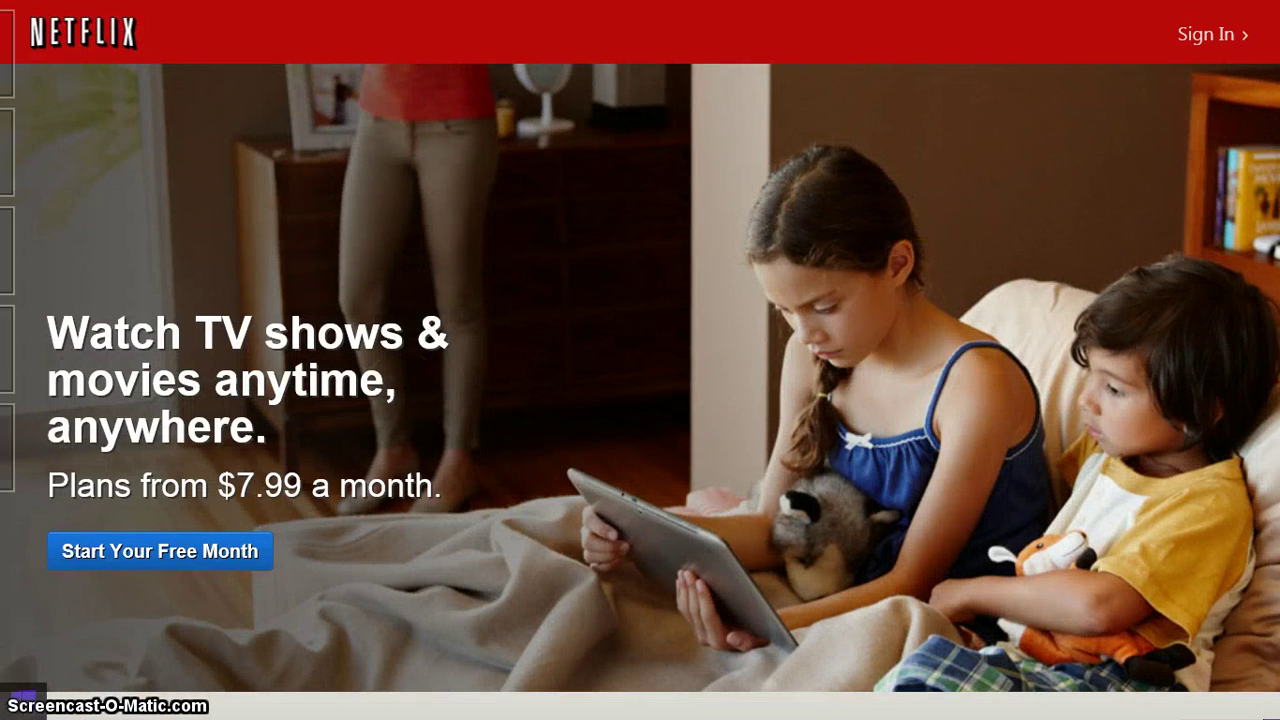
pyautogui.click(15, 705)
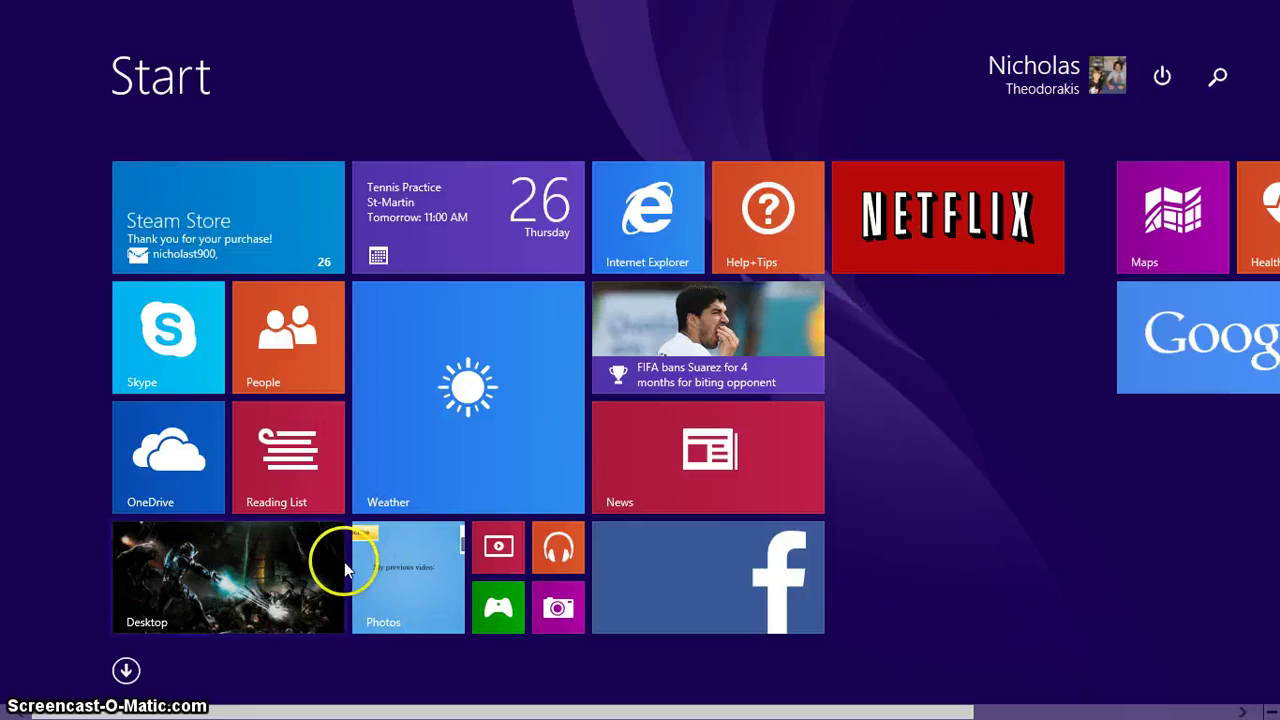
pyautogui.click(307, 563)
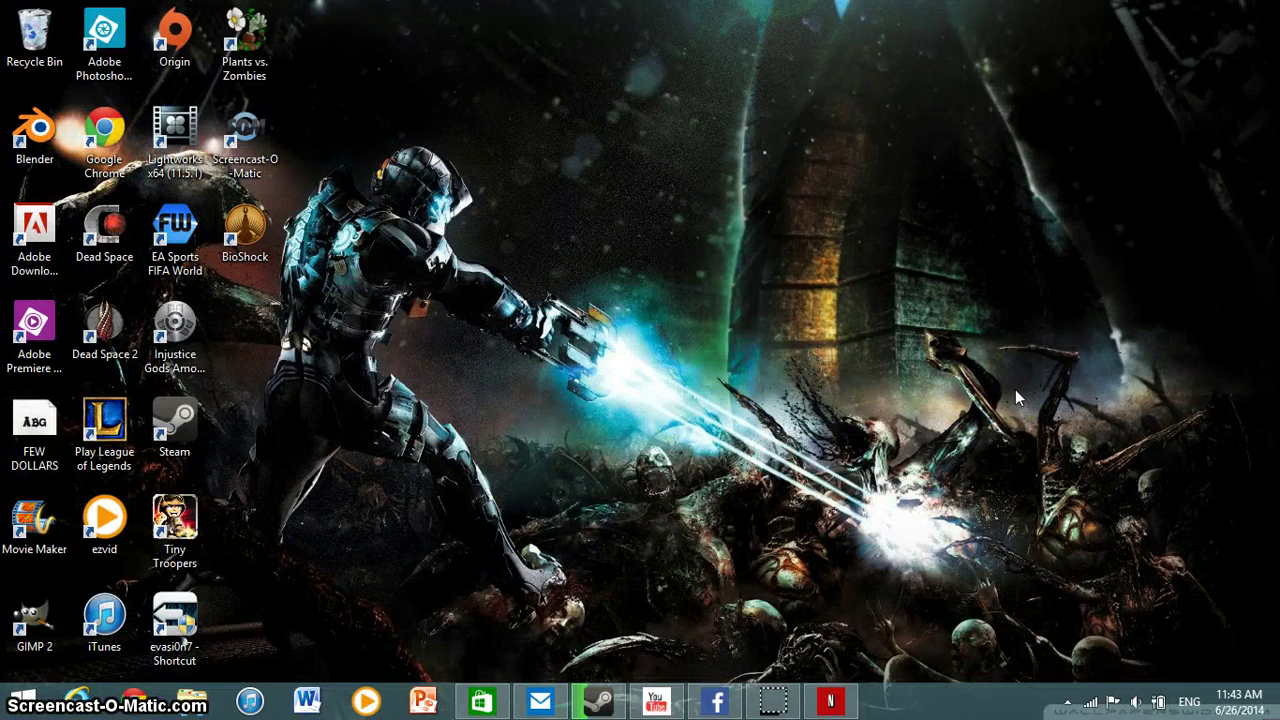